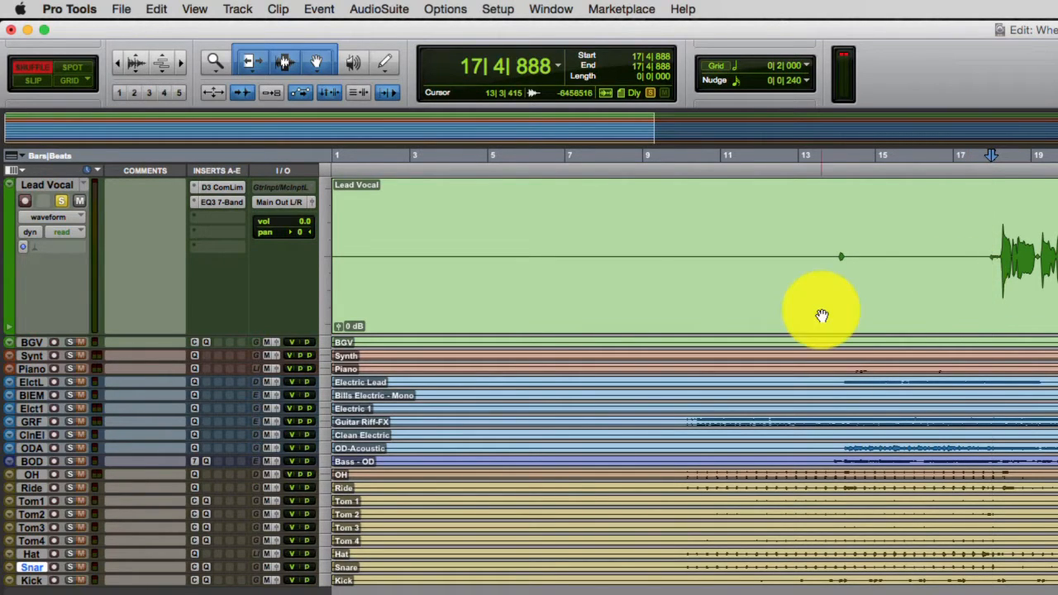
- Open the Lead Vocal's EQ3 7-Band and set the LF gain to 3.2 dB and the MF gain to 1.1 dB
left_click(211, 207)
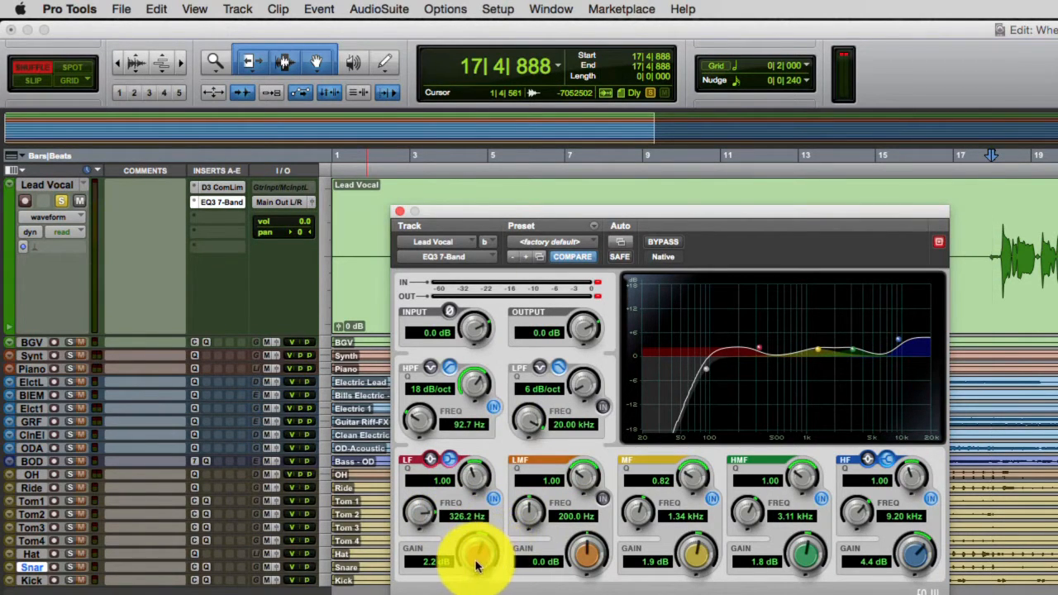
left_click_drag(479, 555, 471, 593)
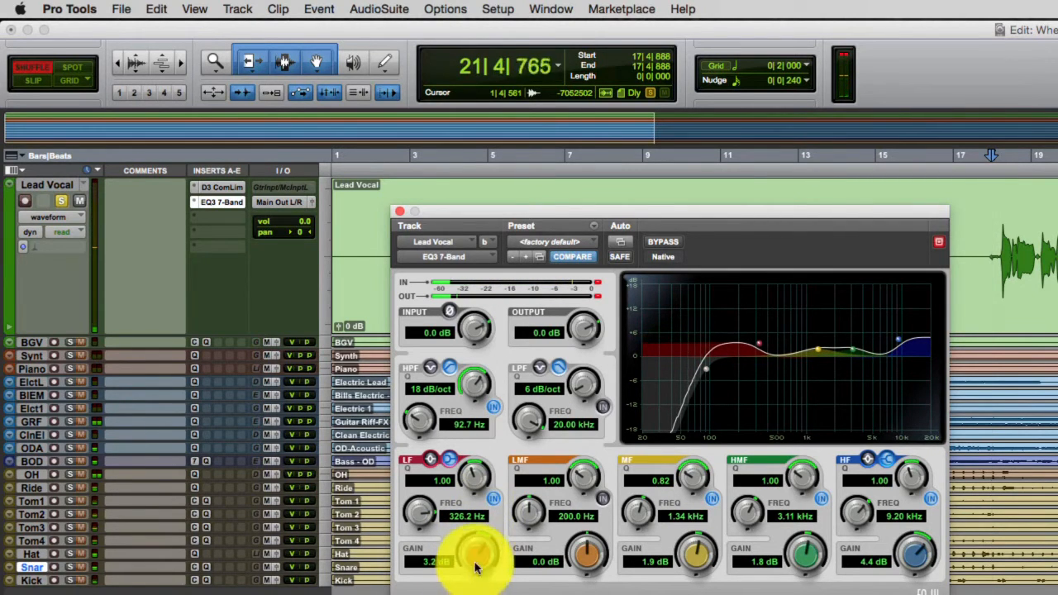
mouse_move(690, 561)
left_mouse_down()
mouse_move(694, 505)
mouse_move(686, 548)
mouse_move(699, 552)
left_mouse_up()
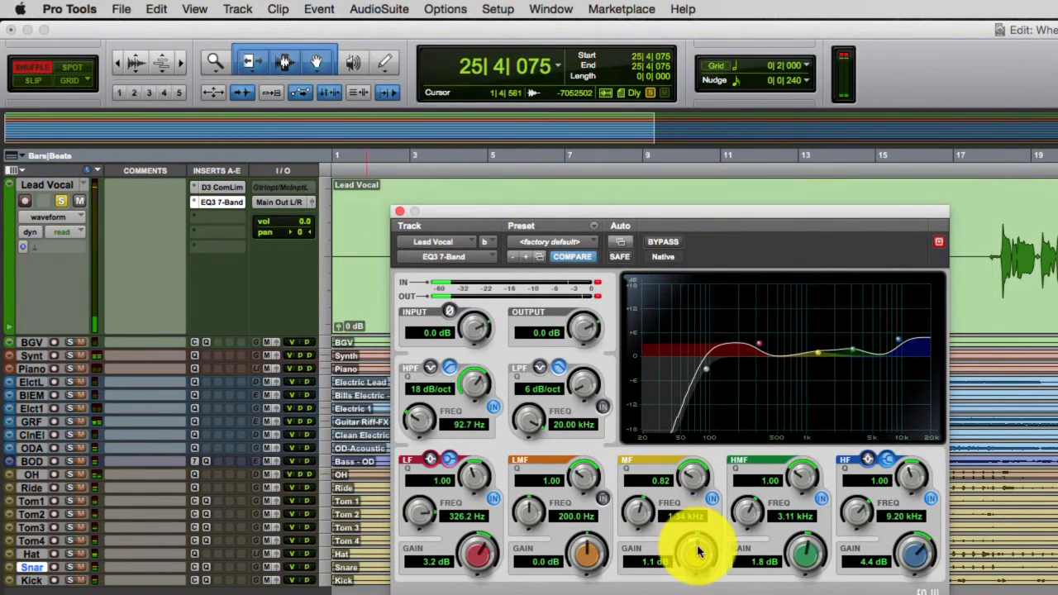
- Play the lead vocal from bar 18 and set its EQ's HMF gain to 3.5 dB
left_click(999, 163)
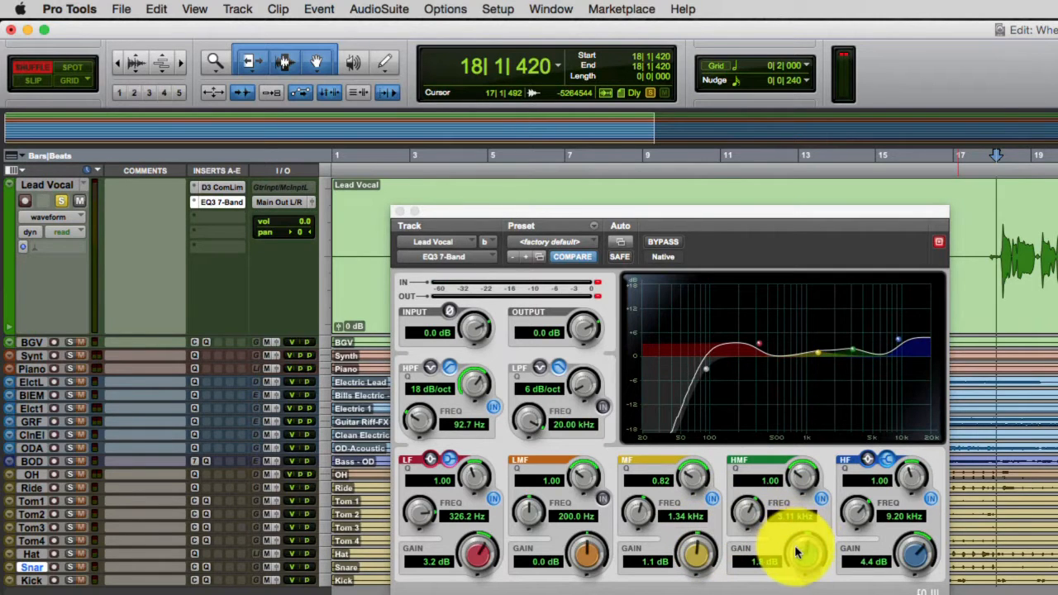
key("space")
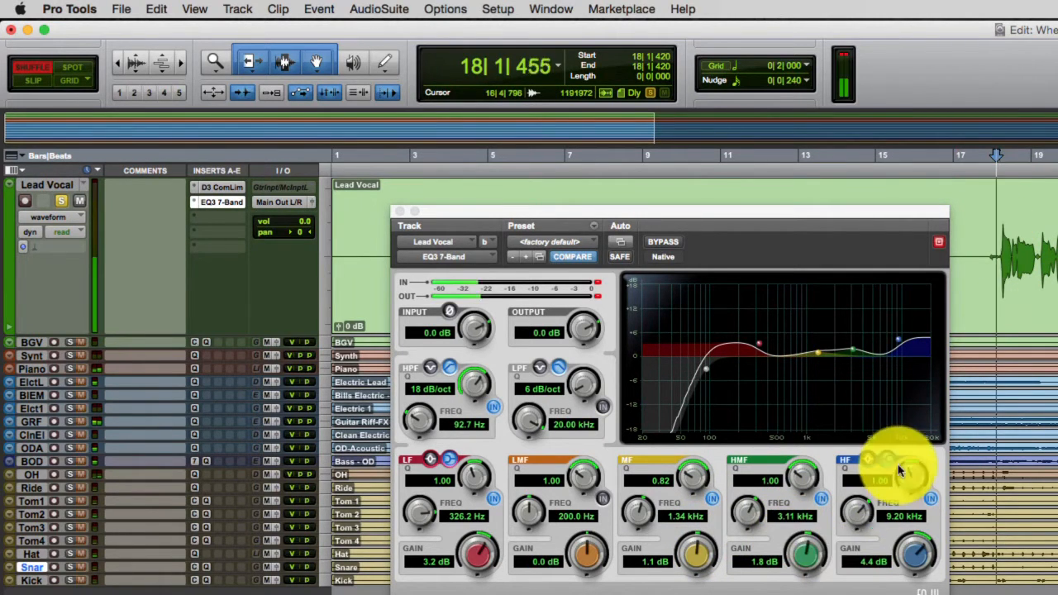
mouse_move(802, 554)
left_mouse_down()
mouse_move(803, 509)
mouse_move(795, 581)
mouse_move(804, 553)
left_mouse_up()
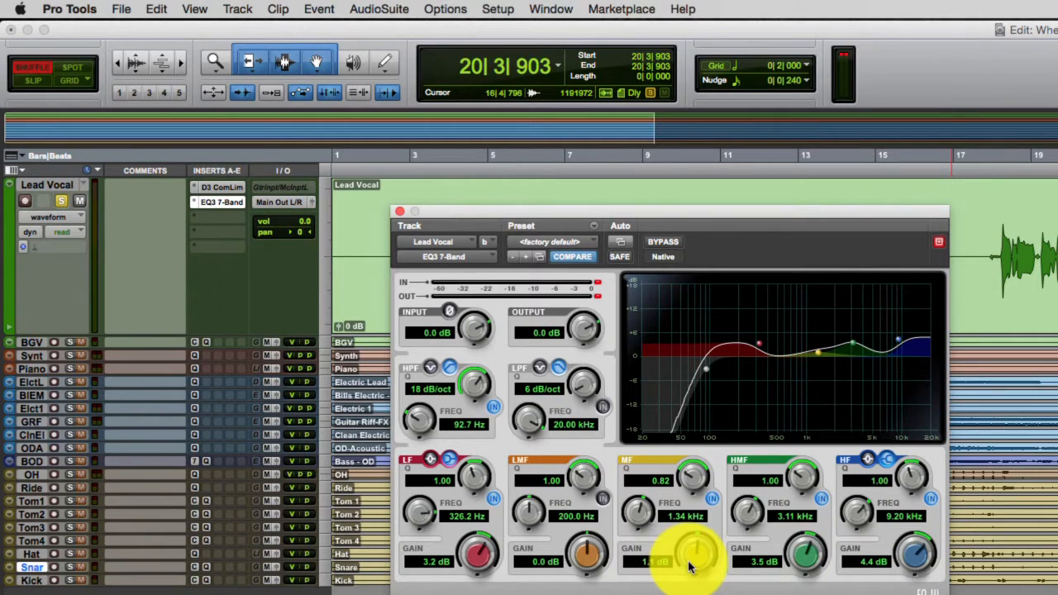
- Replay the lead vocal from bar 18, comparing the sound with the EQ bypassed and active
left_click(988, 162)
key("space")
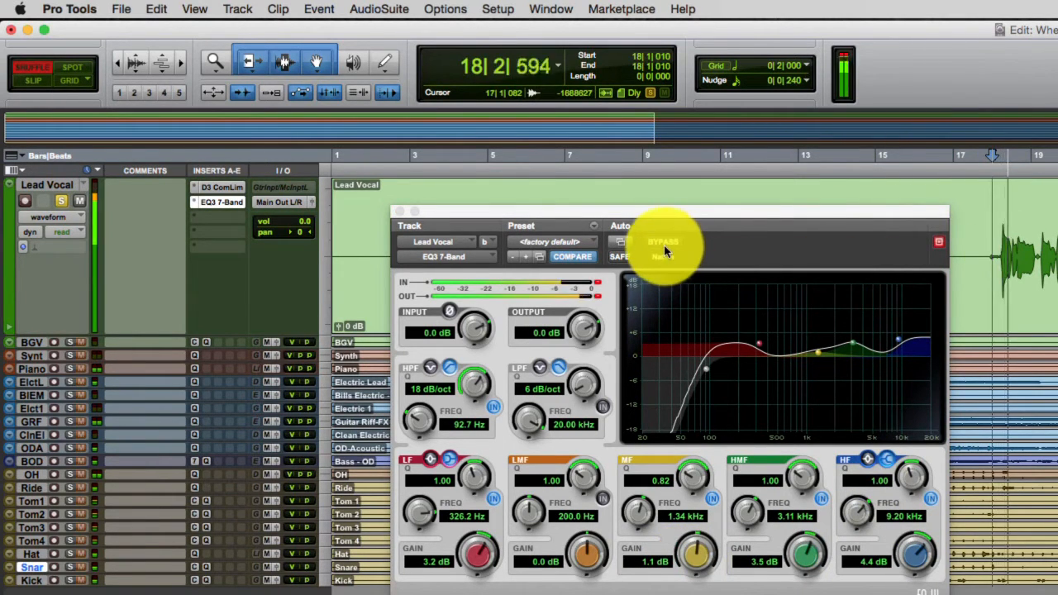
left_click(664, 243)
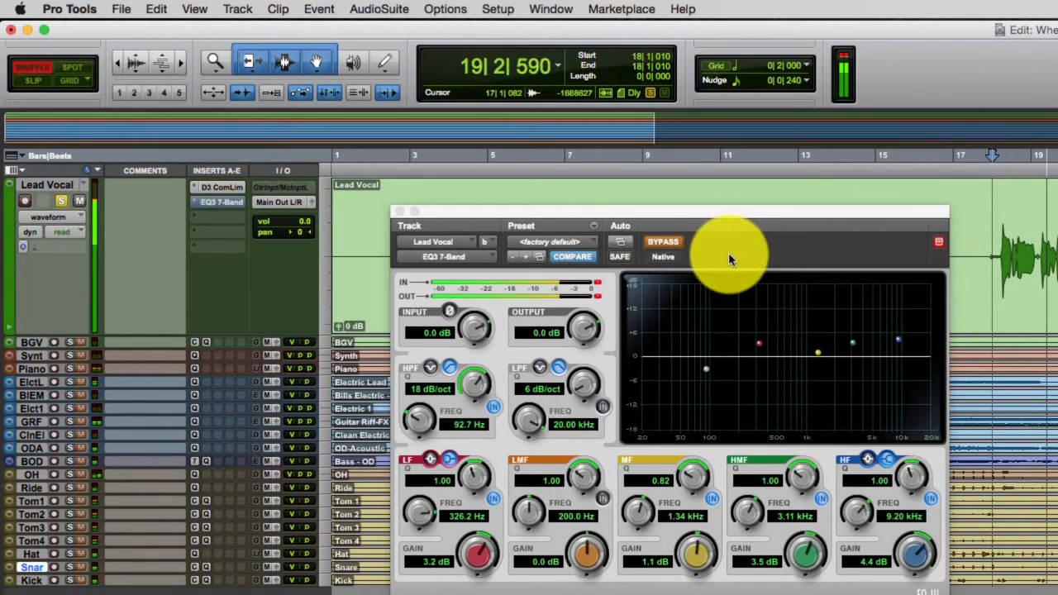
left_click(663, 246)
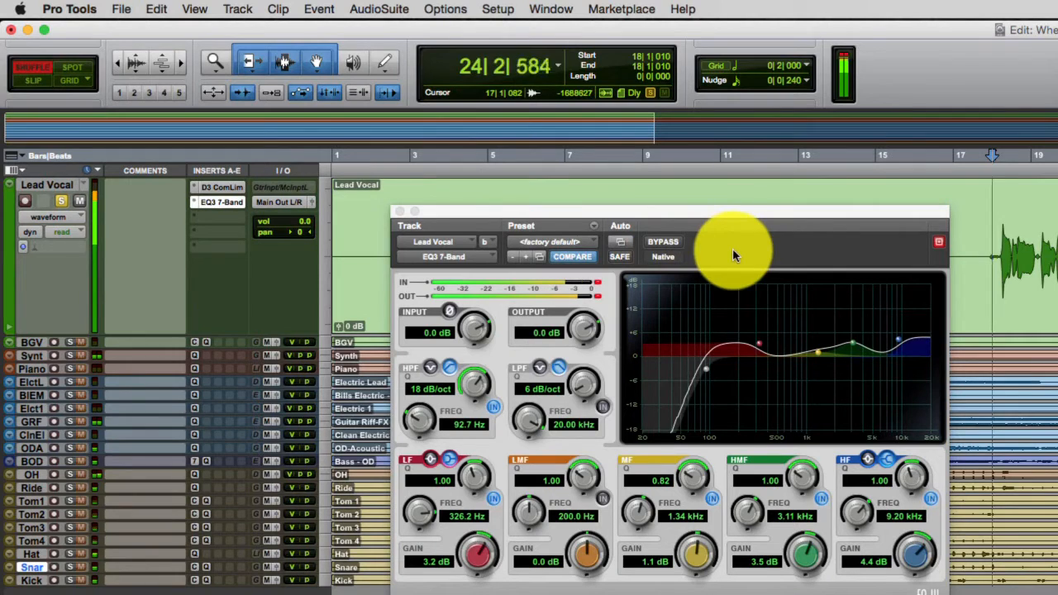
key("space")
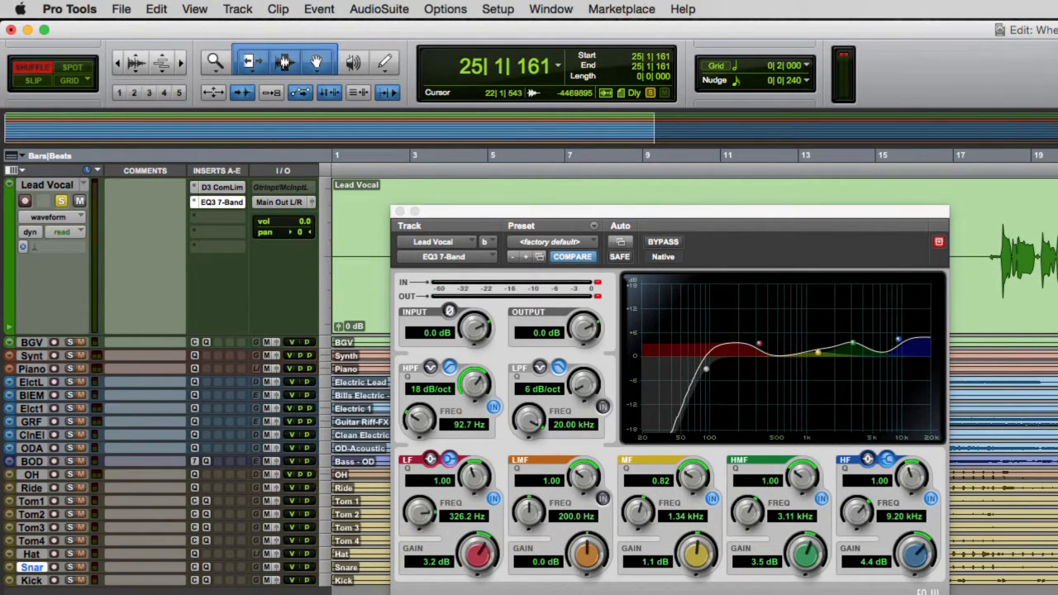
- Move the EQ window aside and enlarge the BGV track to the same height as the Lead Vocal track
left_click_drag(694, 220, 1057, 329)
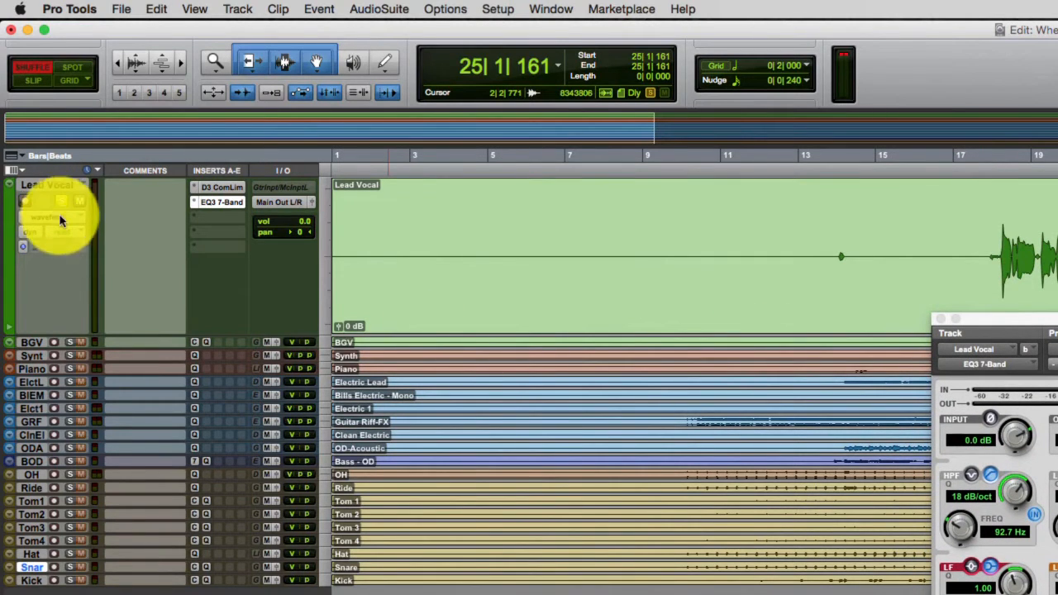
left_click(10, 301)
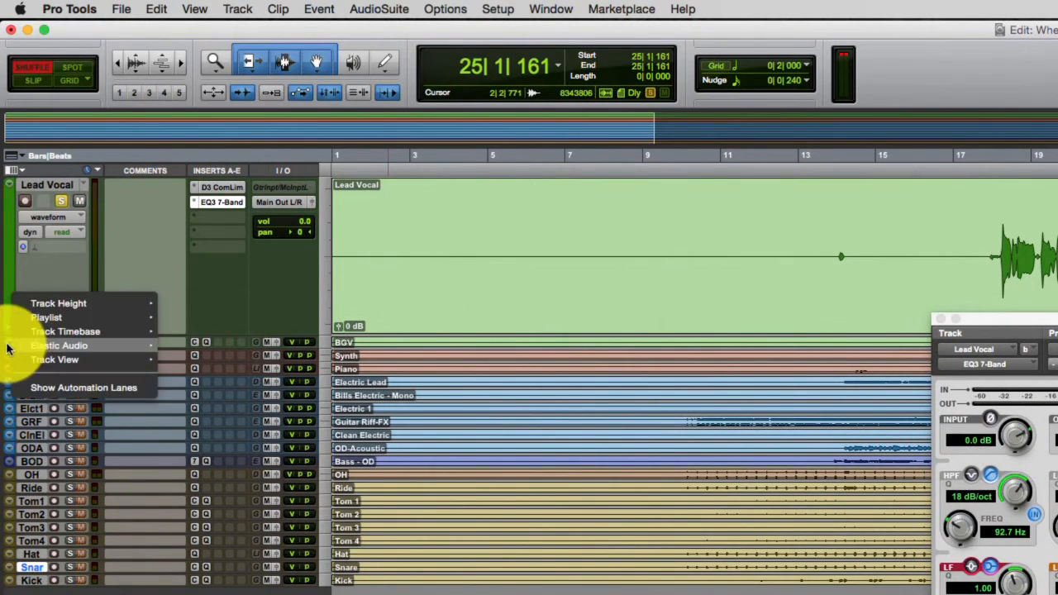
mouse_move(48, 304)
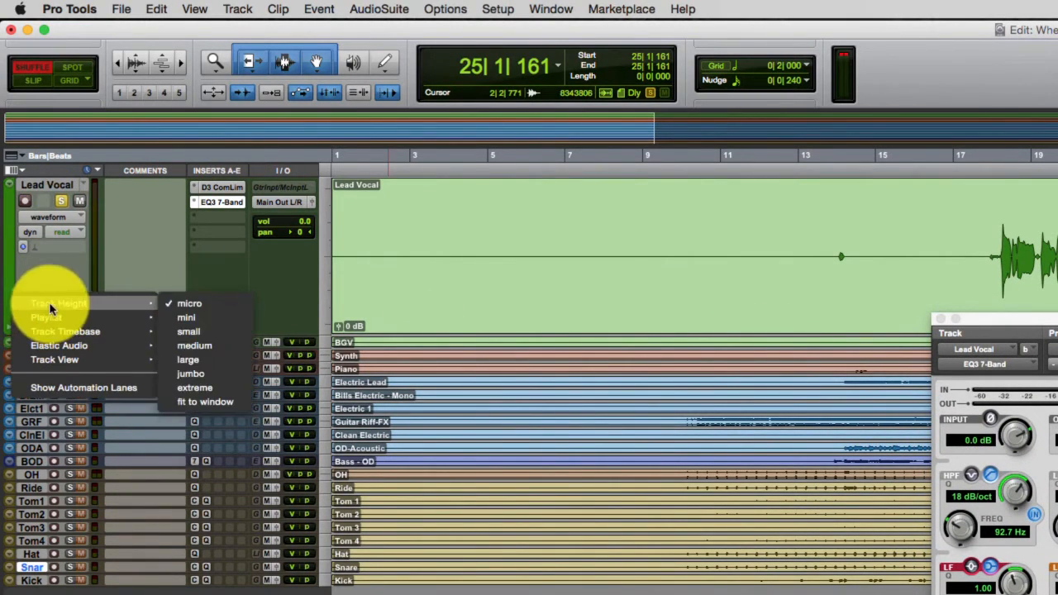
left_click(187, 360)
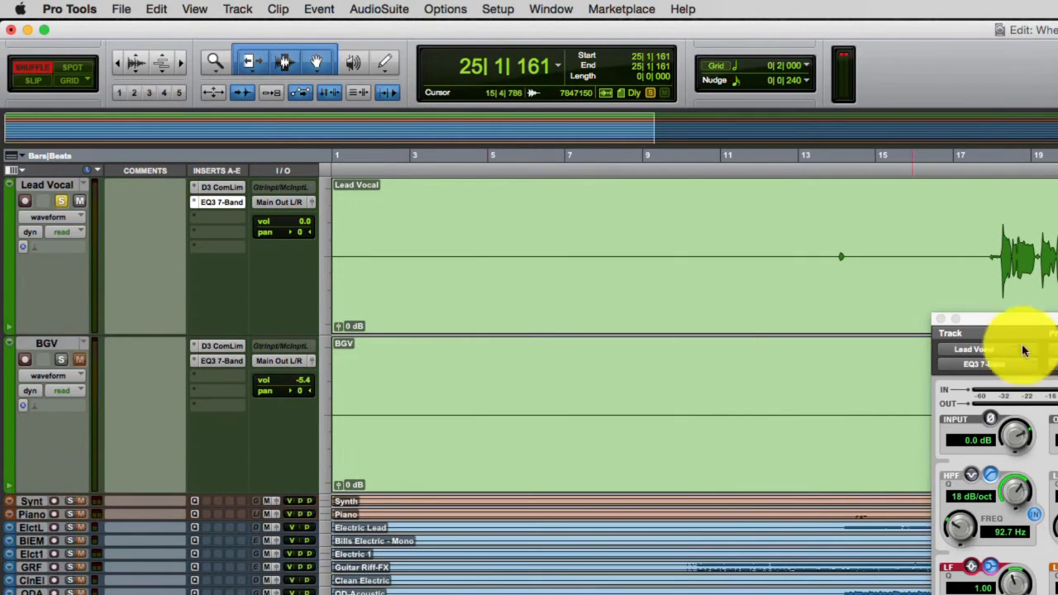
- Open the EQ3 7-Band on the BGV track and set its high-pass filter frequency to 110.9 Hz
left_click_drag(1037, 320, 679, 317)
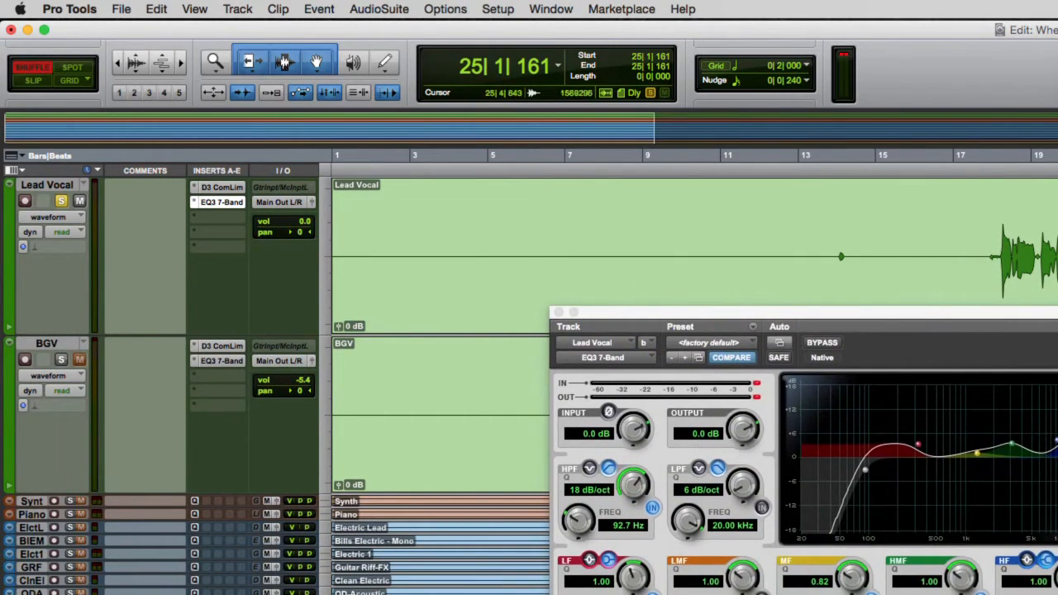
left_click(1057, 256)
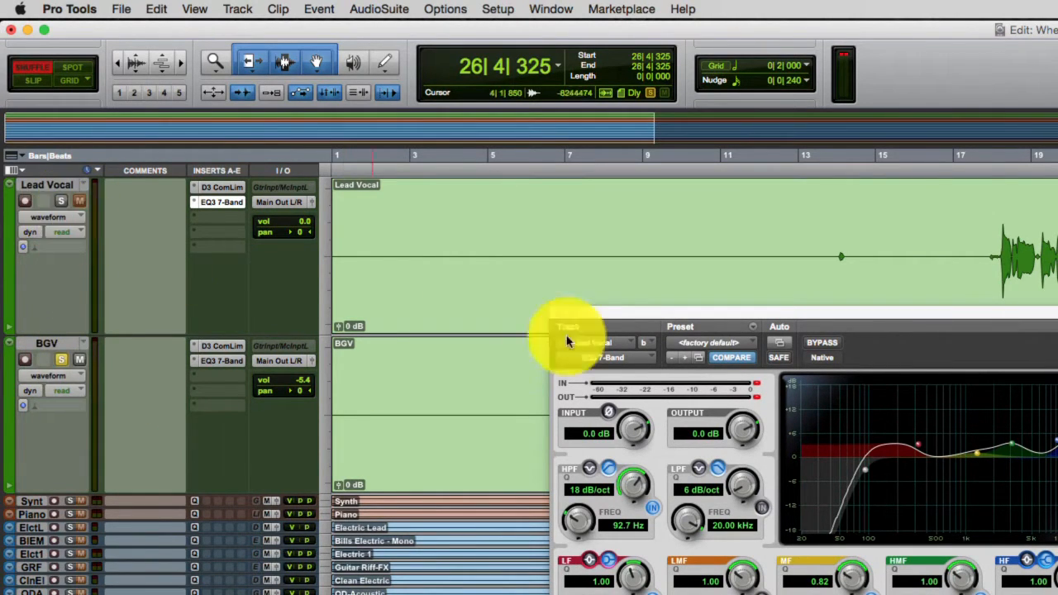
left_click(231, 364)
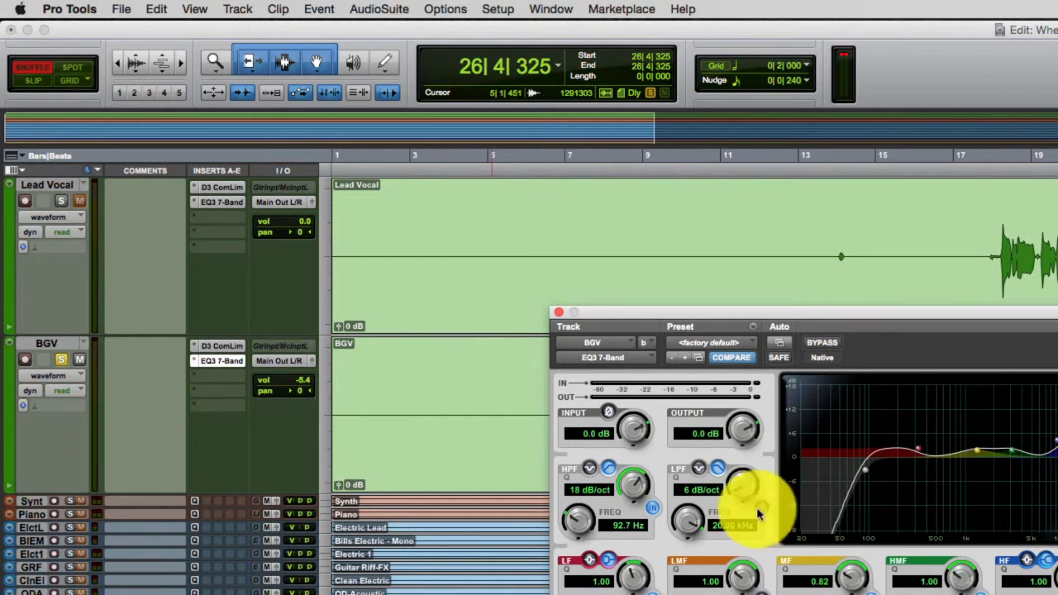
left_click_drag(581, 524, 576, 521)
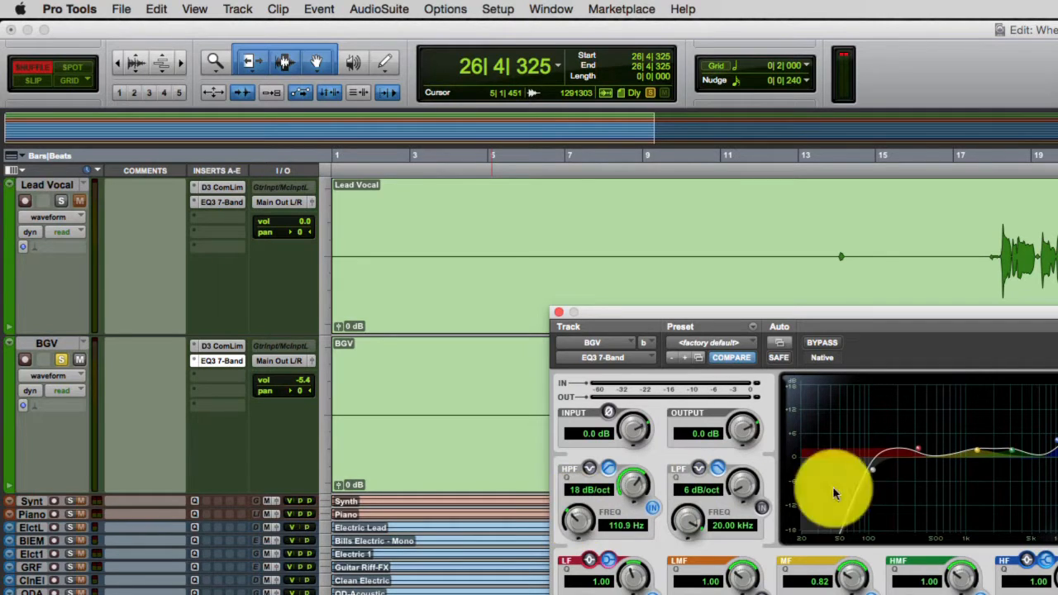
- Audition the equalized background vocals from around bar 26, including a pass together with the soloed lead vocal
left_click(1056, 182)
key("n")
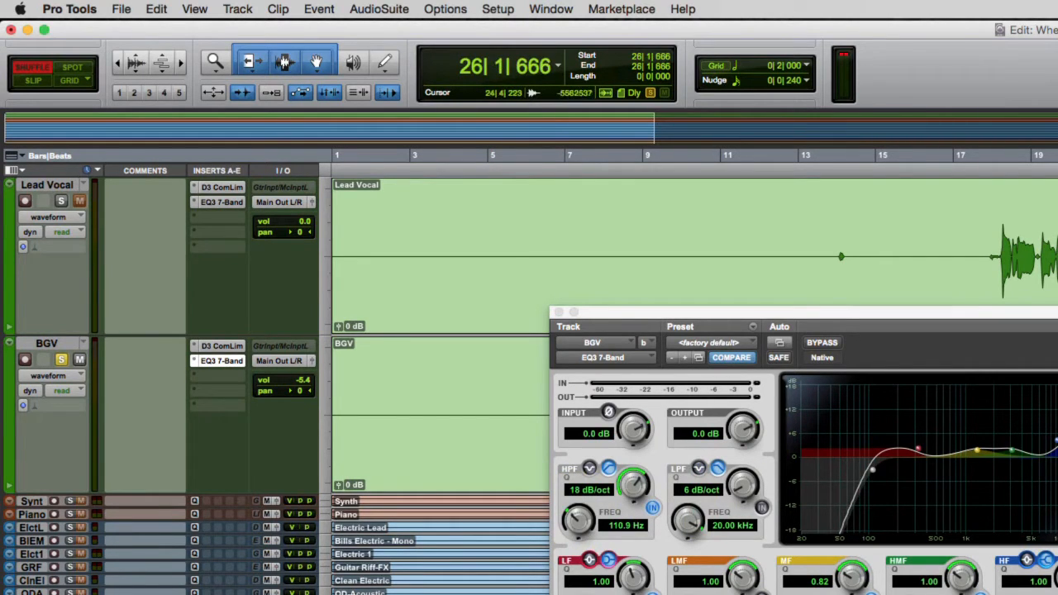
key("space")
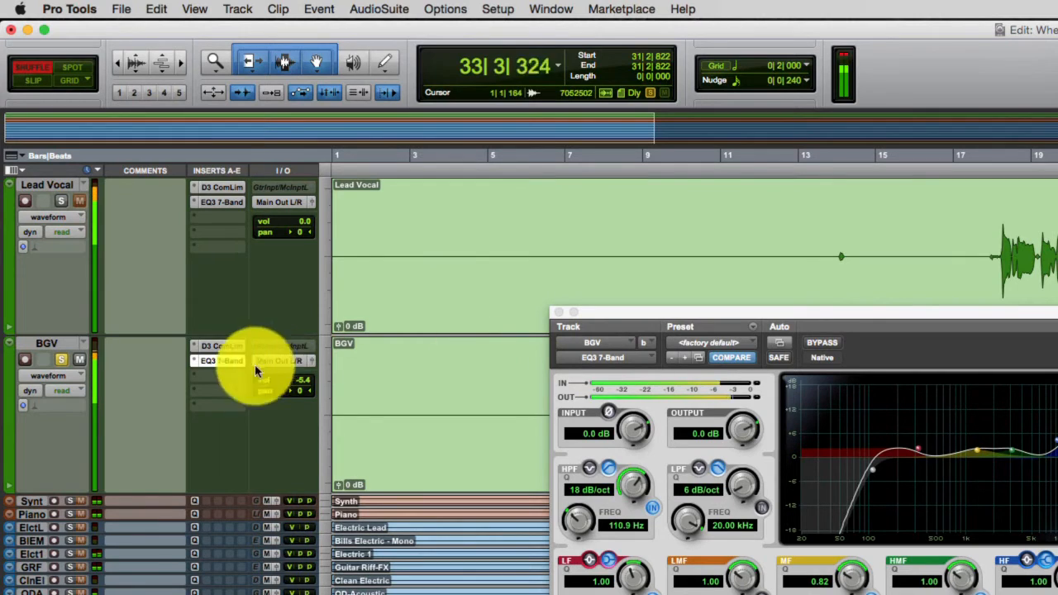
key("space")
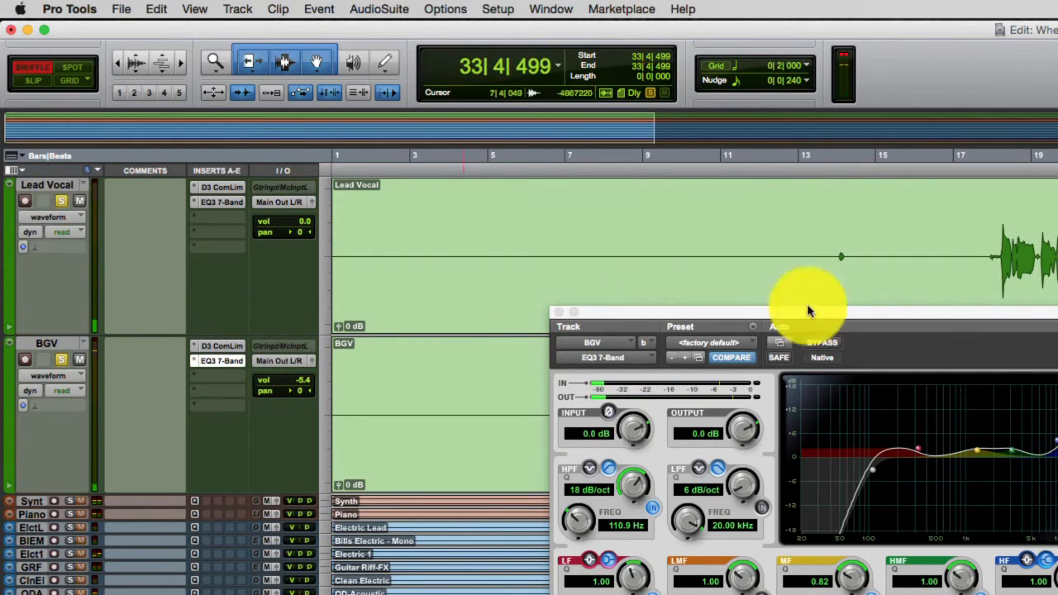
key("space")
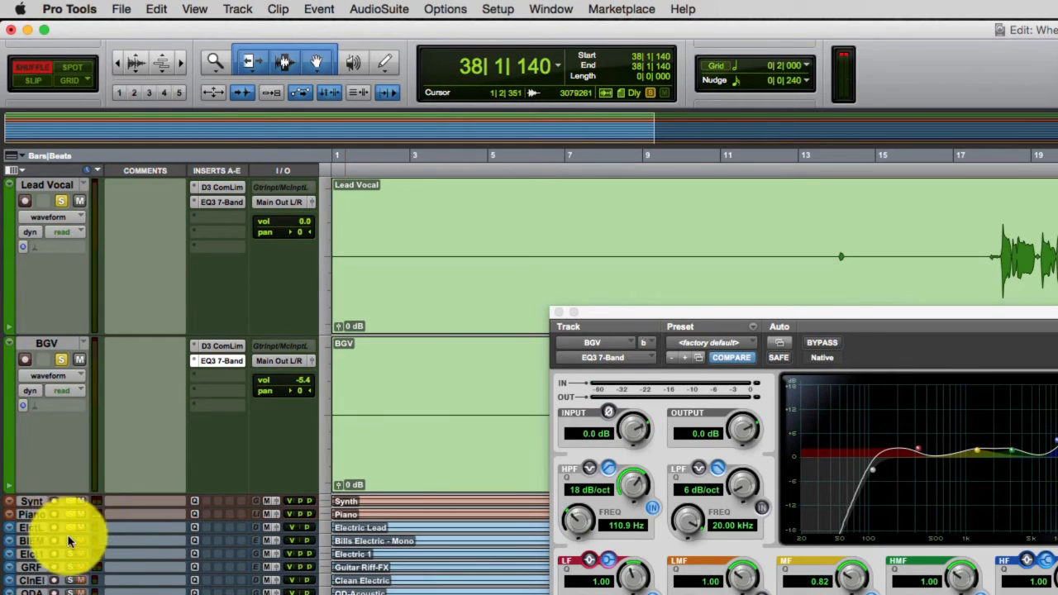
- Play the full mix with the vocals, bring up the Mix window and move the BGV EQ window out of the way
key("space")
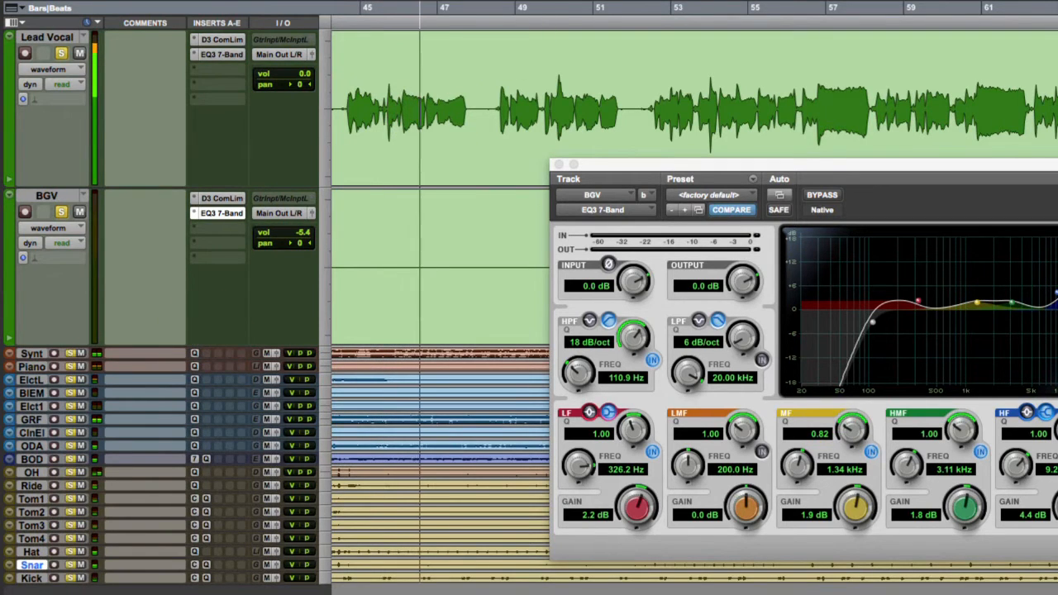
left_click(548, 1)
left_click(533, 1)
left_click_drag(748, 170, 1057, 197)
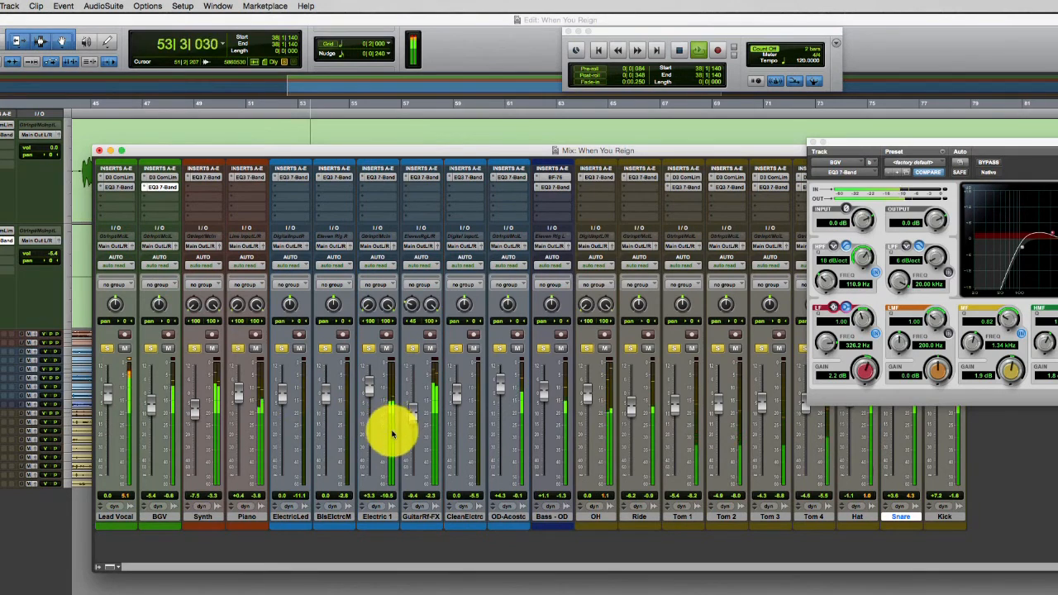
- Adjust the Electric 1 fader and set the BGV fader to -4.1 dB during playback, ending by stopping the transport
left_click_drag(371, 393, 369, 383)
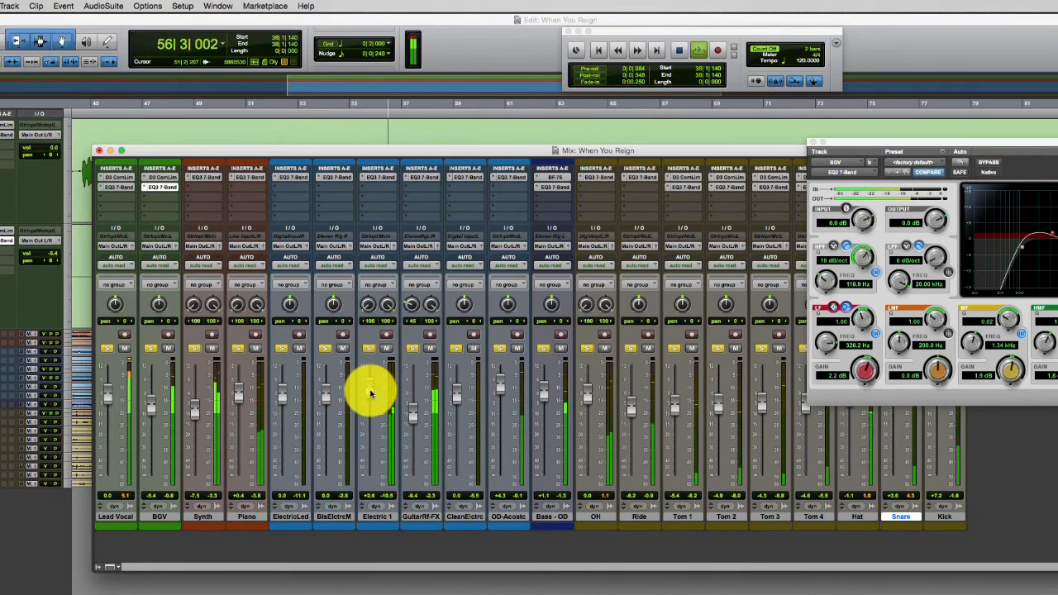
left_click_drag(174, 405, 151, 397)
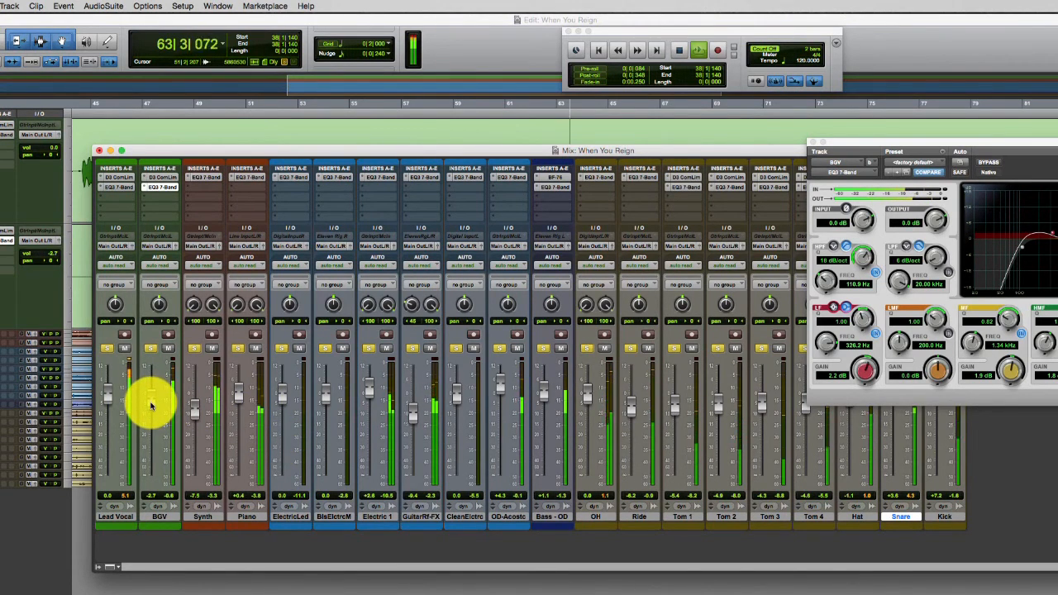
left_click_drag(150, 405, 191, 425)
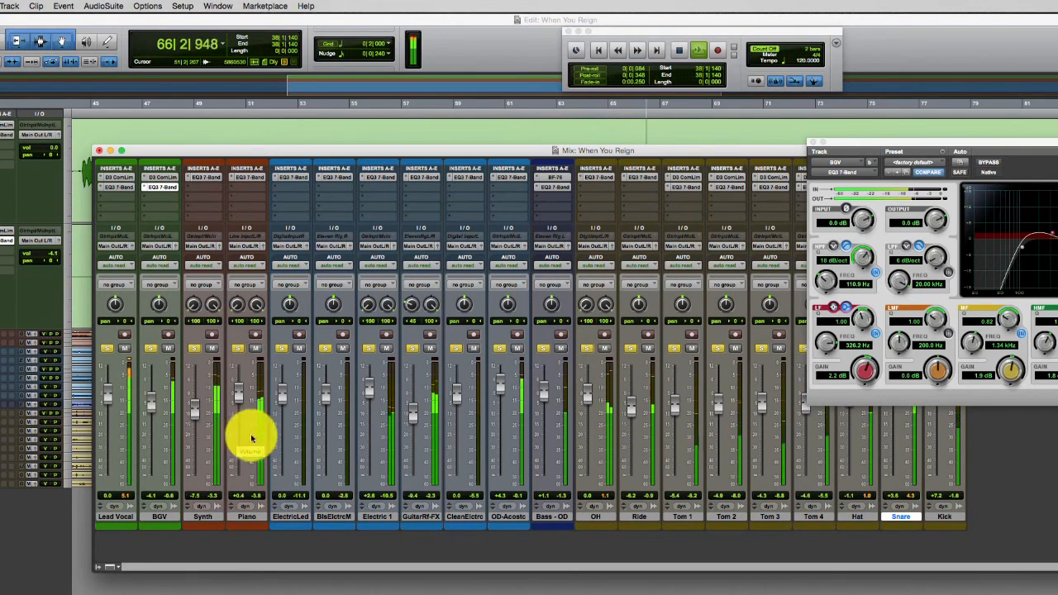
left_click(676, 52)
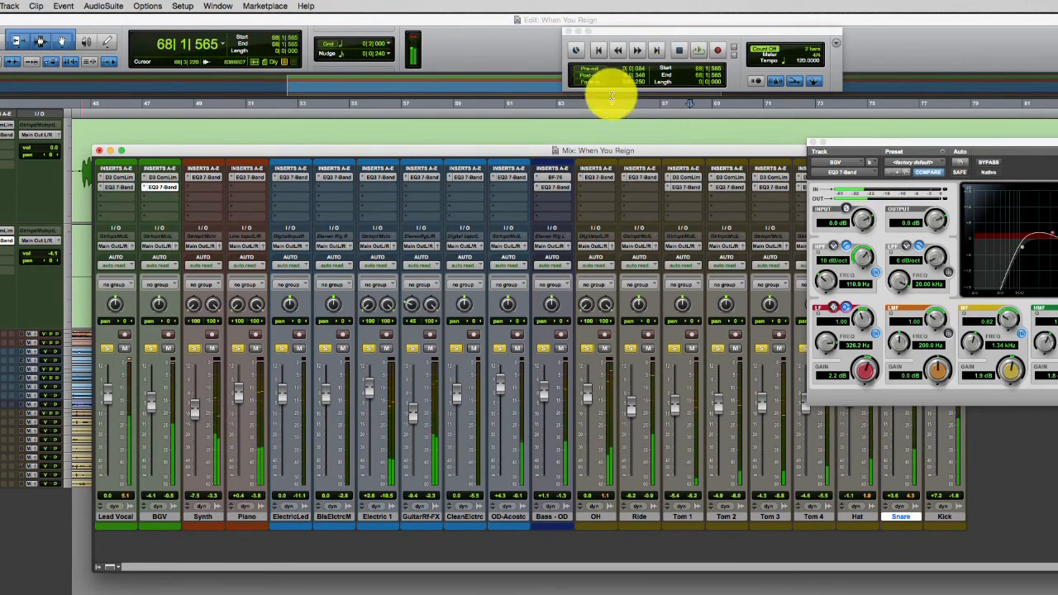